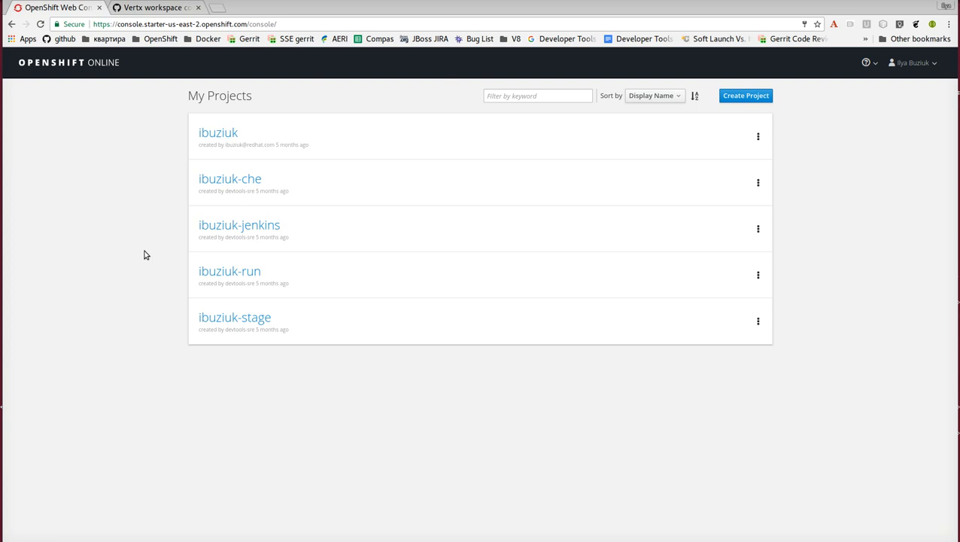
Inspect the logs of the che pod in the project ending in -che, finishing on the project overview.
left_click(250, 194)
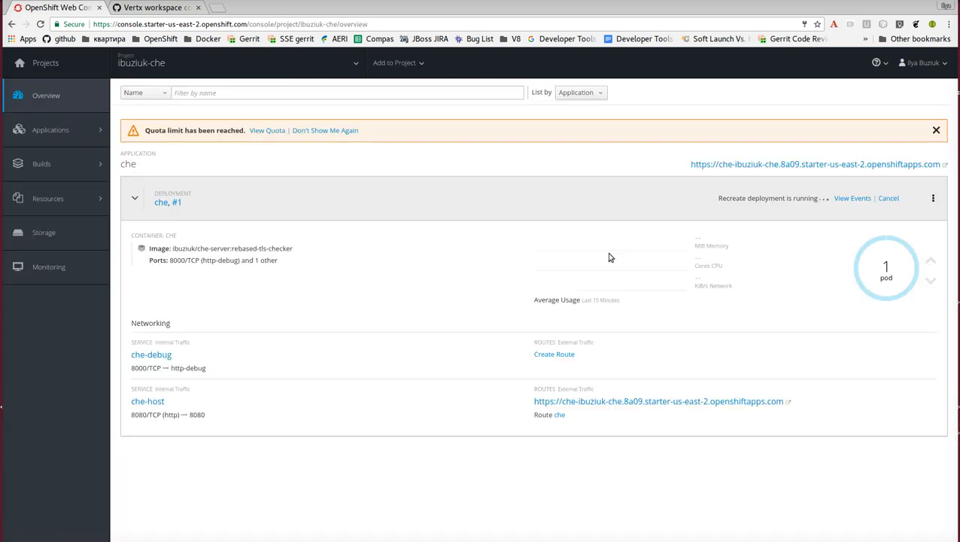
left_click(892, 261)
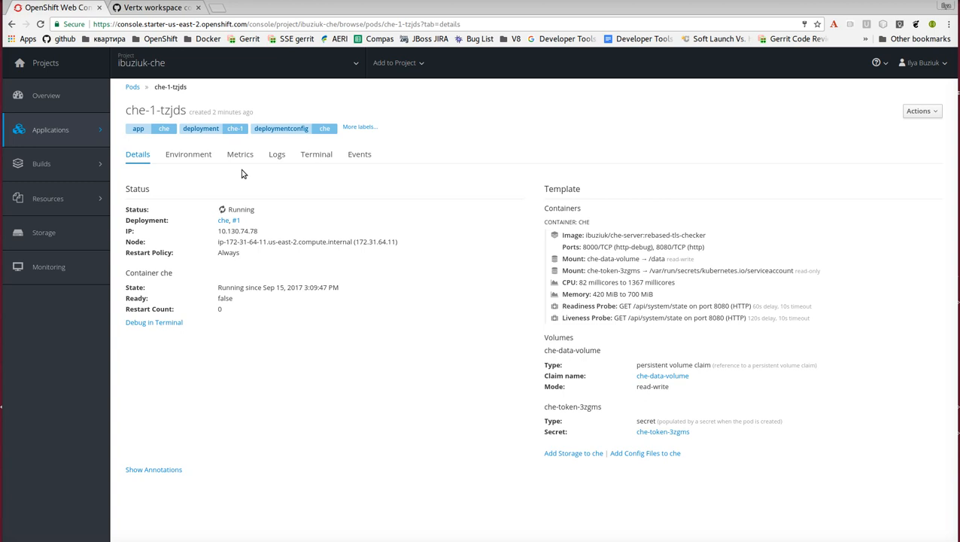
left_click(277, 154)
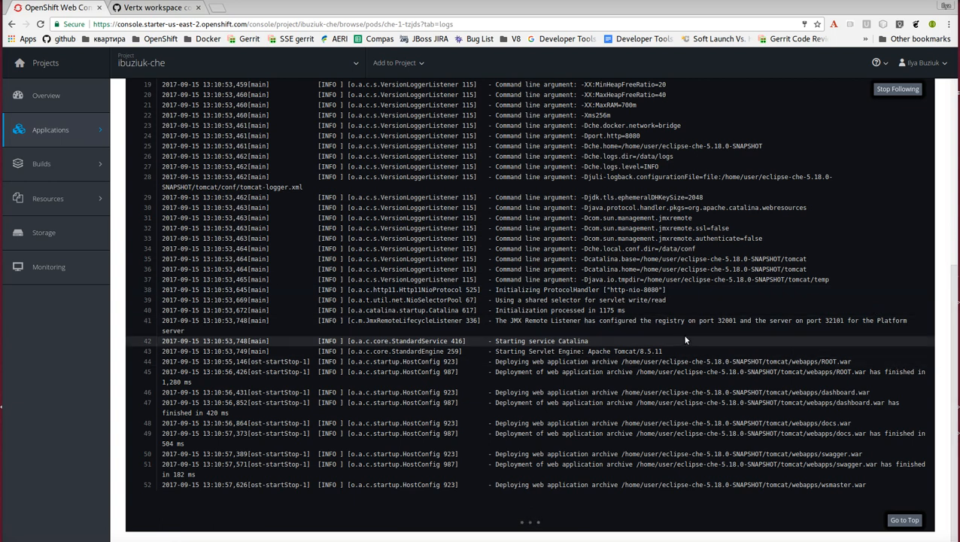
scroll(673, 332, "up", 6)
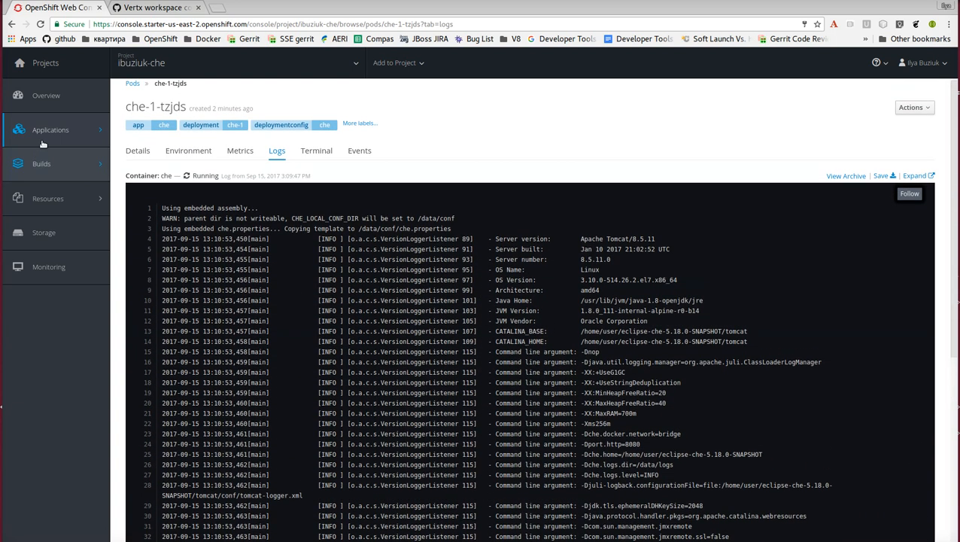
left_click(42, 66)
left_click(241, 178)
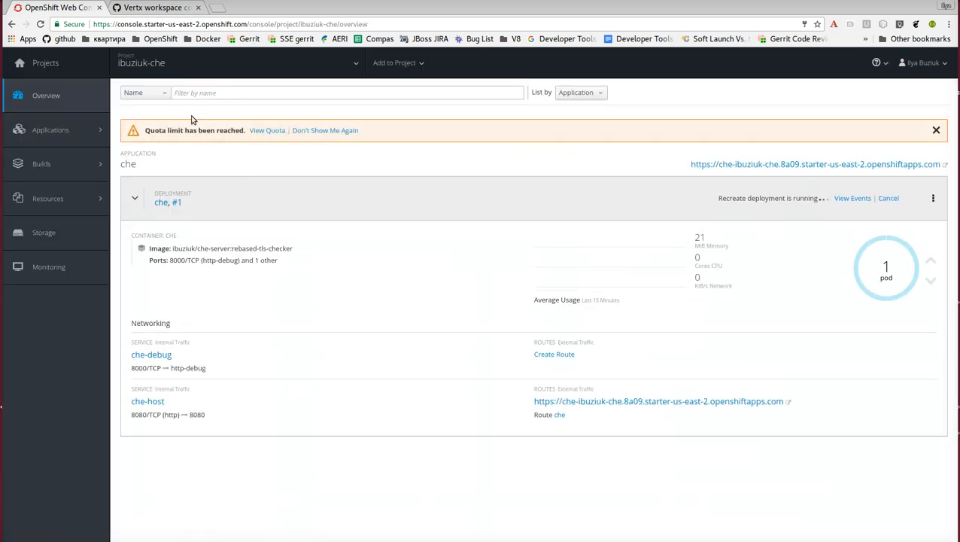
Review the vertx.json workspace configuration in the gist, from the environment and machines definitions down to the commands.
left_click(153, 8)
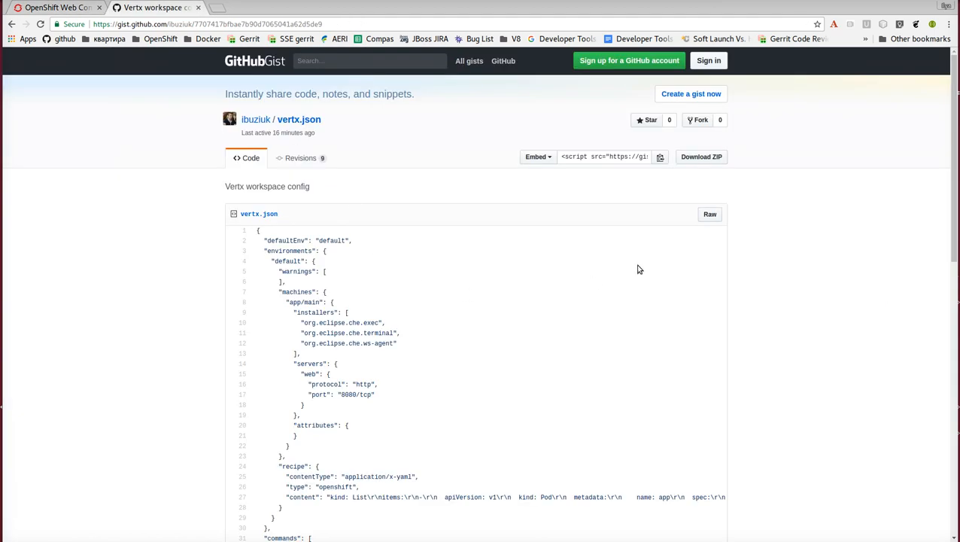
scroll(583, 266, "down", 1)
scroll(580, 261, "up", 1)
scroll(581, 261, "down", 3)
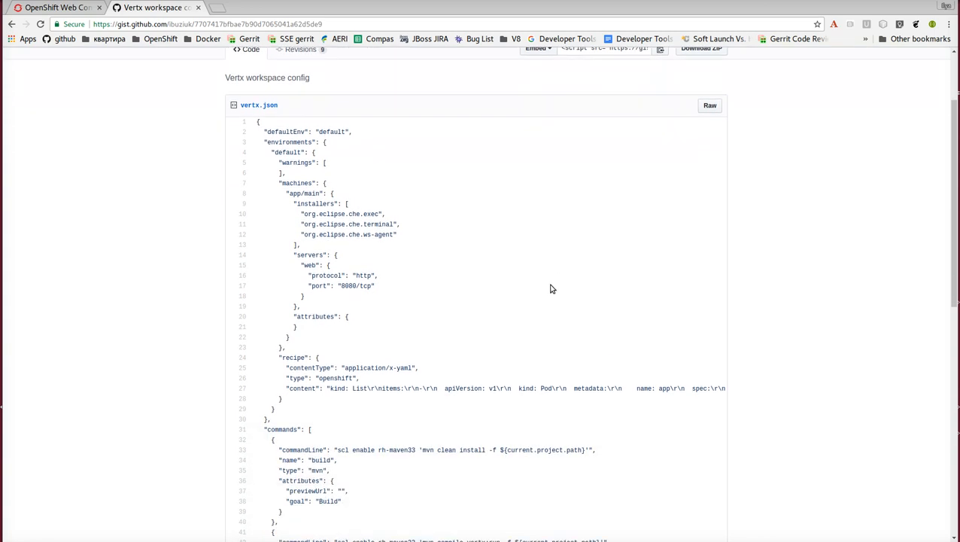
scroll(542, 274, "down", 2)
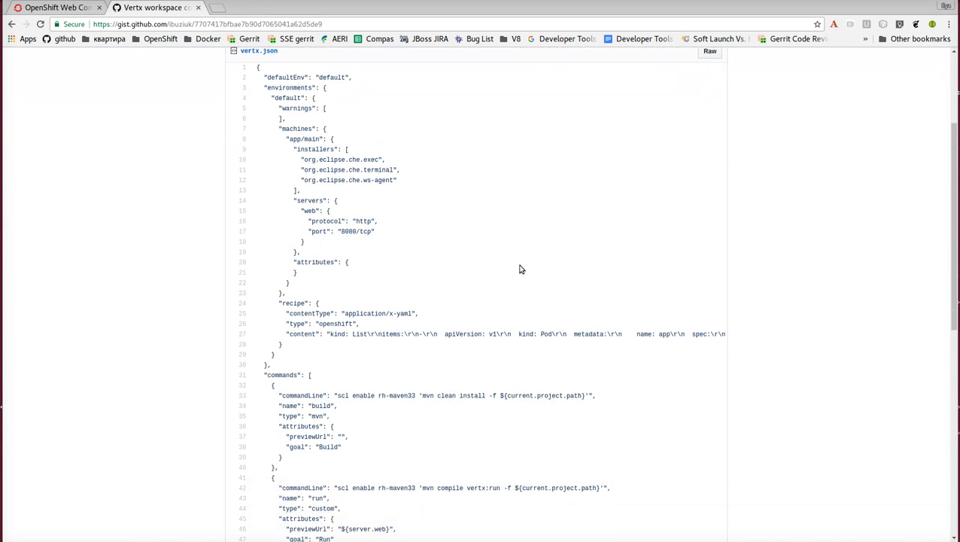
scroll(485, 283, "down", 1)
scroll(486, 285, "up", 3)
scroll(486, 289, "down", 1)
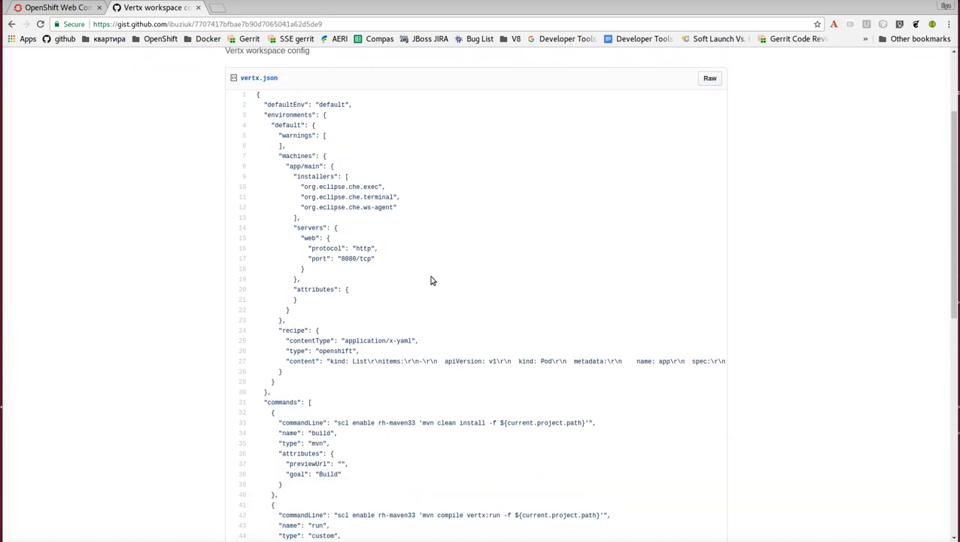
scroll(425, 312, "down", 1)
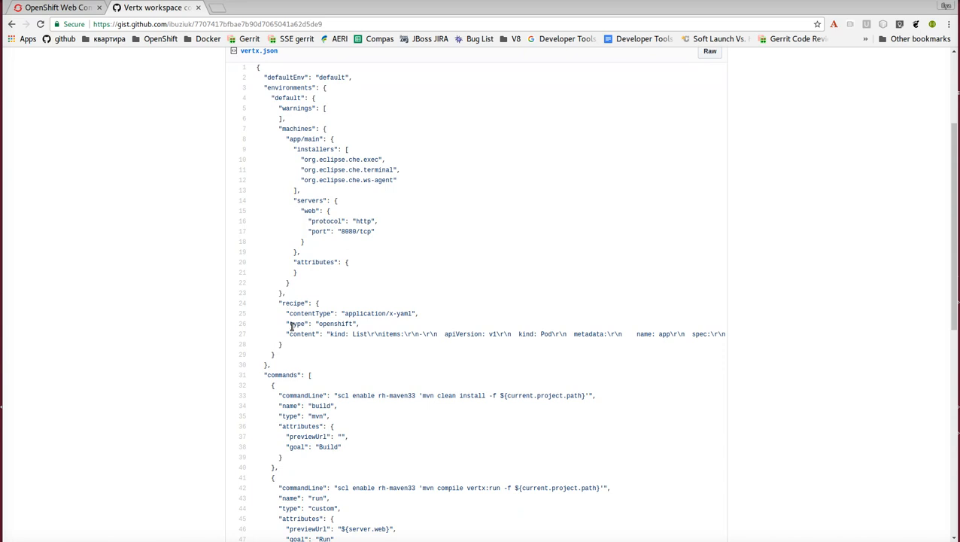
Highlight the recipe's openshift type and its content string in vertx.json to examine them.
double_click(342, 325)
scroll(504, 313, "up", 3)
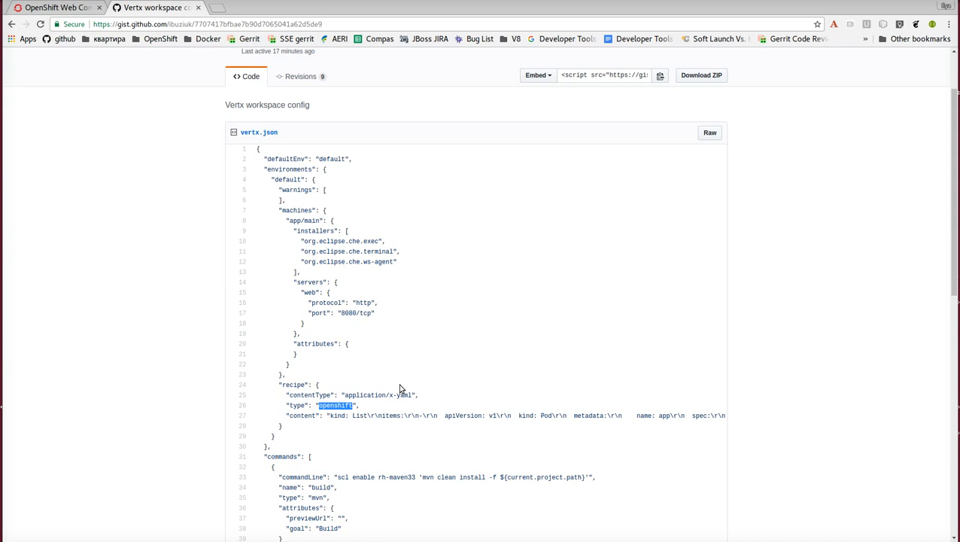
scroll(430, 353, "down", 2)
left_click_drag(330, 334, 368, 339)
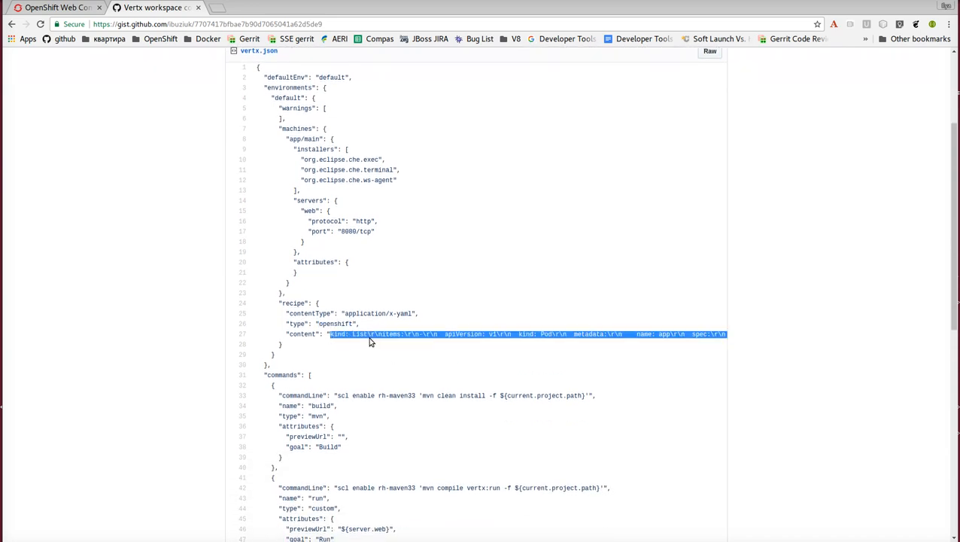
left_click(378, 343)
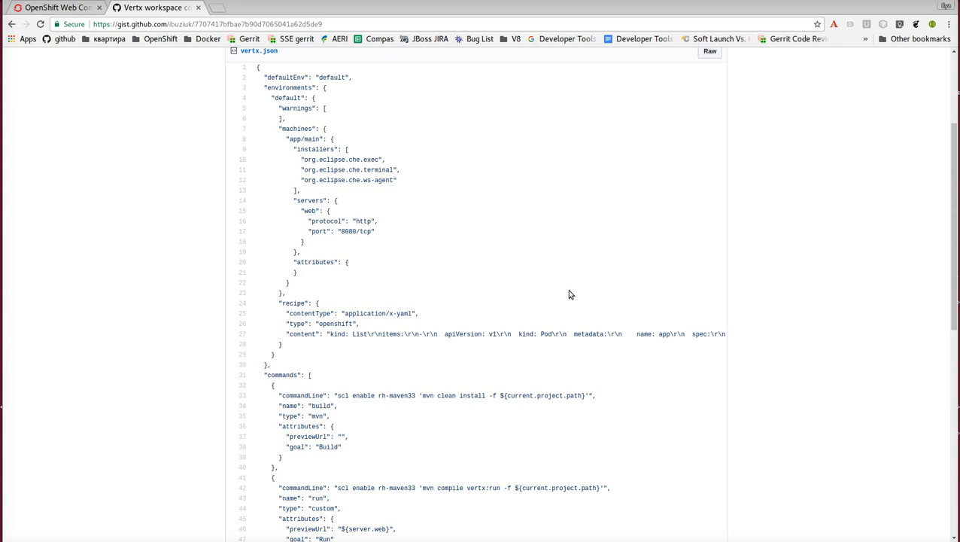
Open the raw version of vertx.json and copy its entire content.
left_click(710, 52)
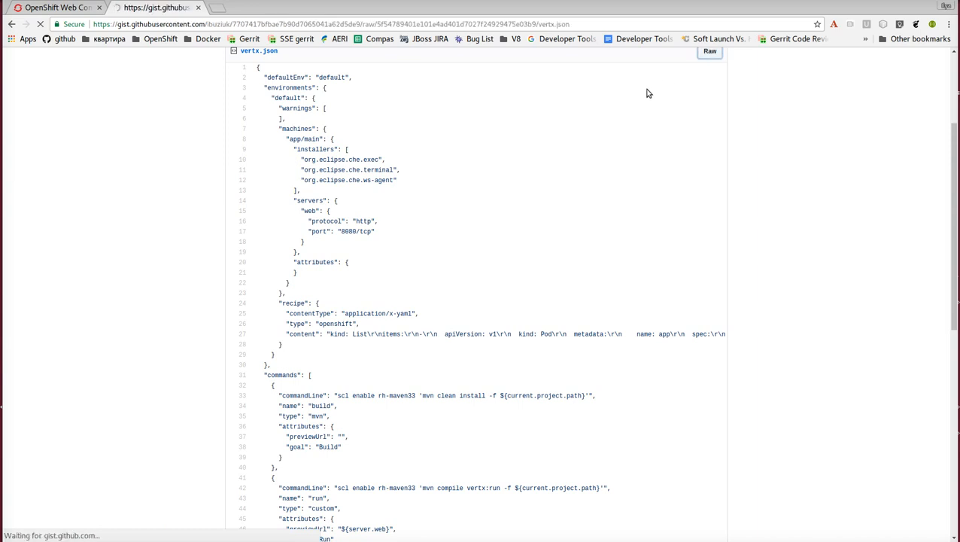
key("ctrl+a")
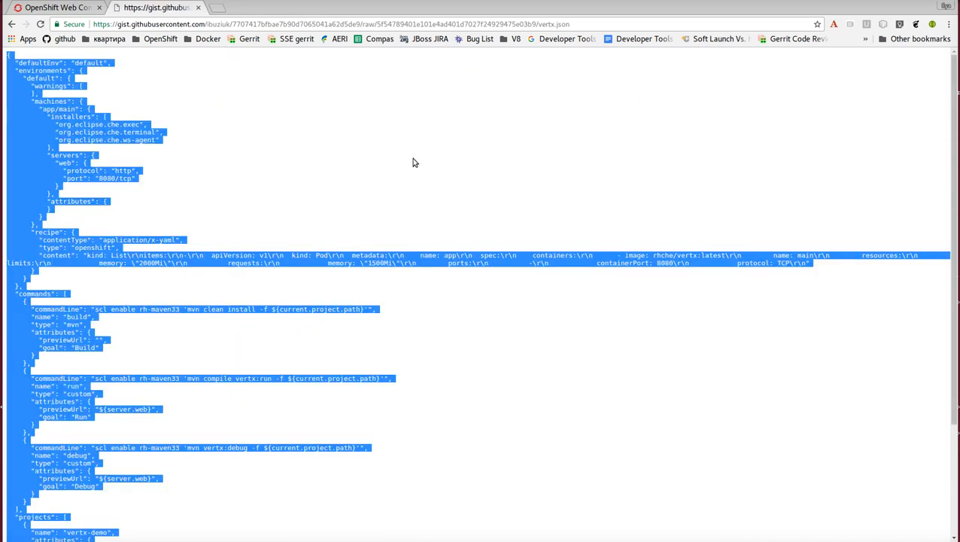
Open the che application's route from the OpenShift console and replace the URL path with swagger/ to load Swagger UI.
left_click(68, 7)
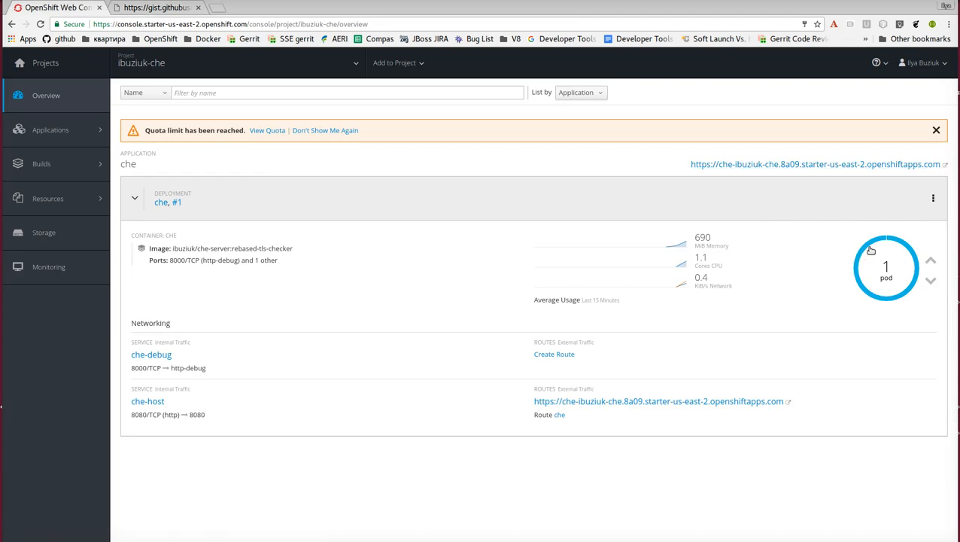
left_click(819, 165)
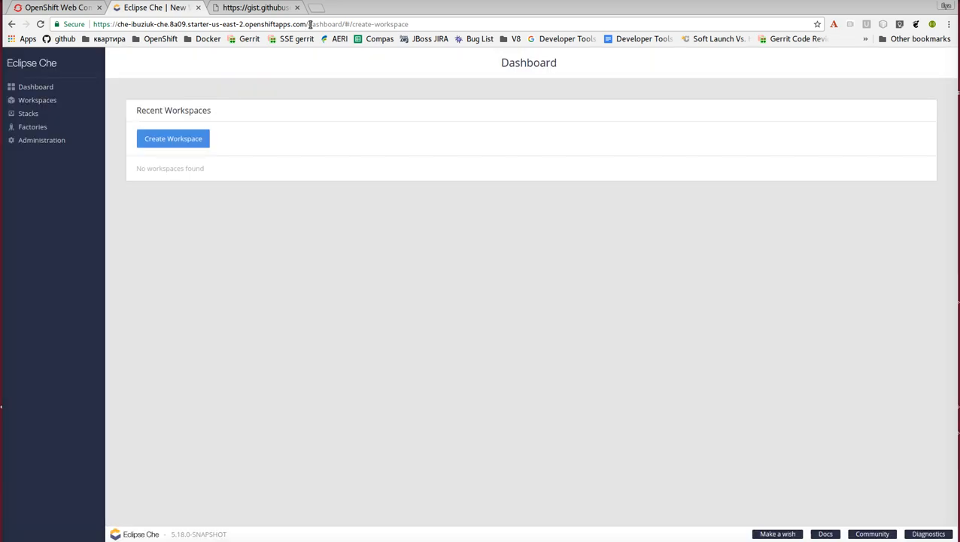
left_click_drag(307, 24, 466, 21)
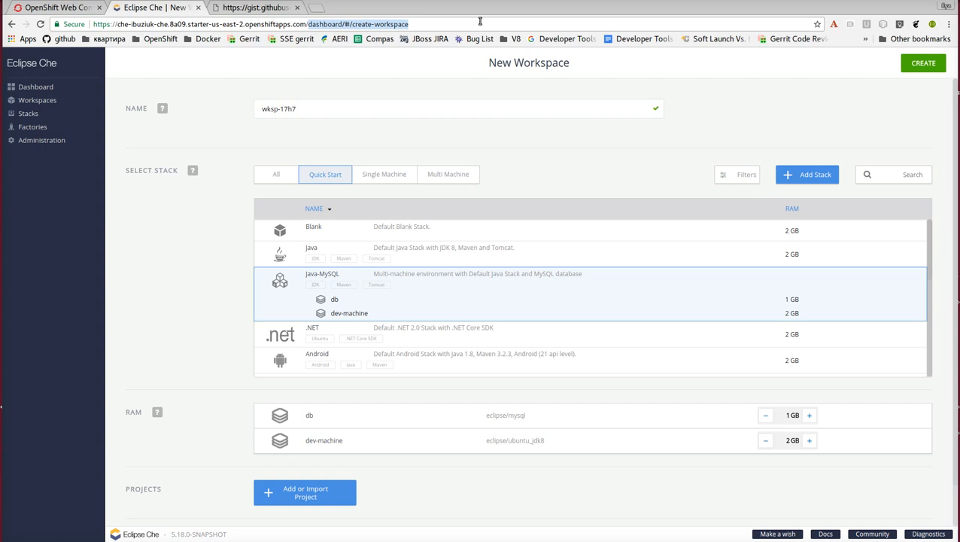
type("swagger/")
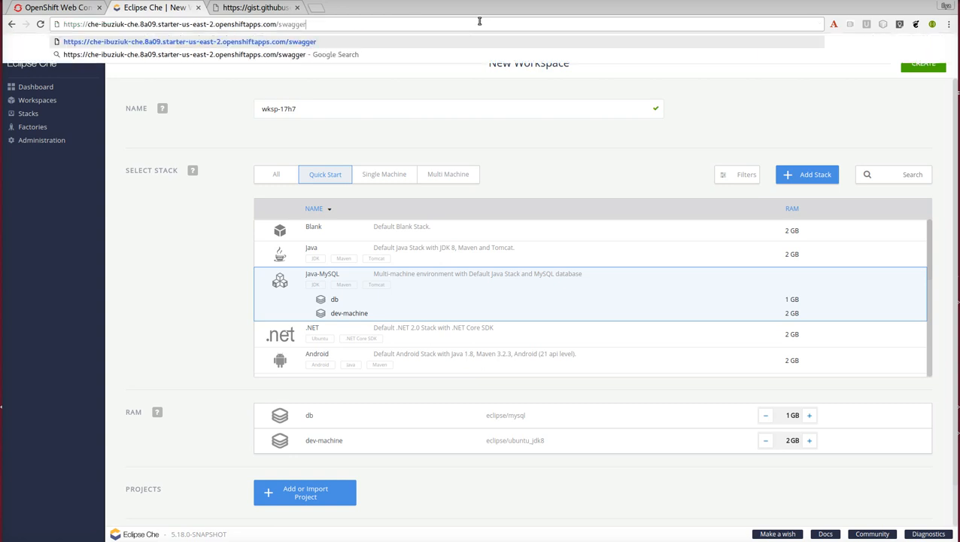
key("Return")
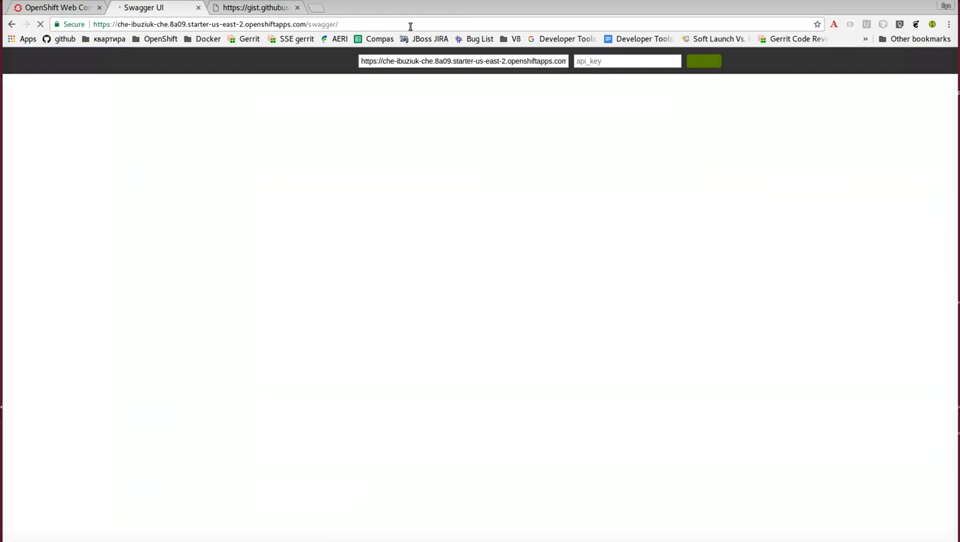
Expand the workspace create operation in Swagger UI and paste the copied vertx.json configuration as the request body.
left_click(260, 297)
scroll(263, 301, "down", 1)
left_click(278, 273)
scroll(279, 324, "down", 5)
left_click(295, 194)
key("ctrl+v")
scroll(353, 222, "up", 3)
Examine the memory settings and the rhche/vertx:latest image in the raw vertx.json recipe content.
left_click(254, 9)
left_click(404, 340)
scroll(336, 310, "down", 4)
scroll(331, 316, "up", 4)
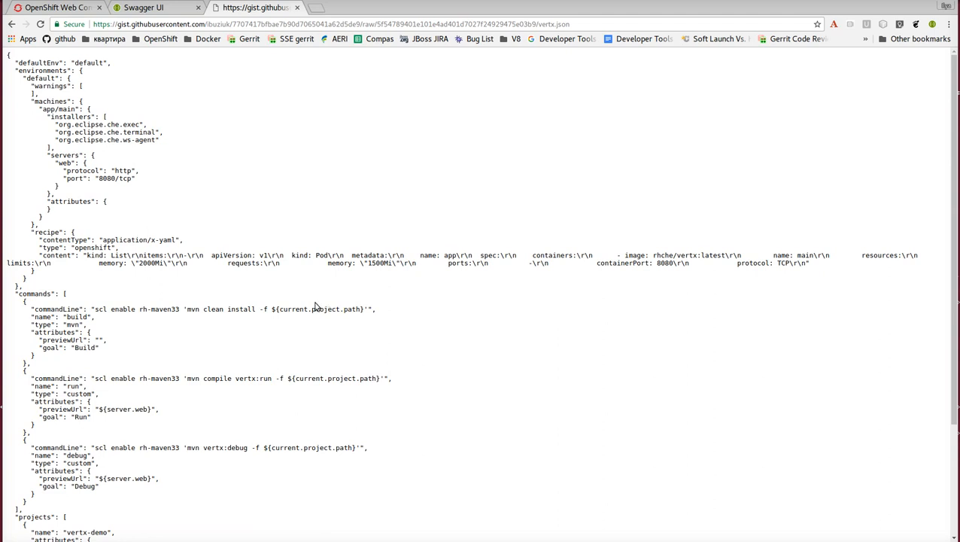
scroll(316, 305, "down", 1)
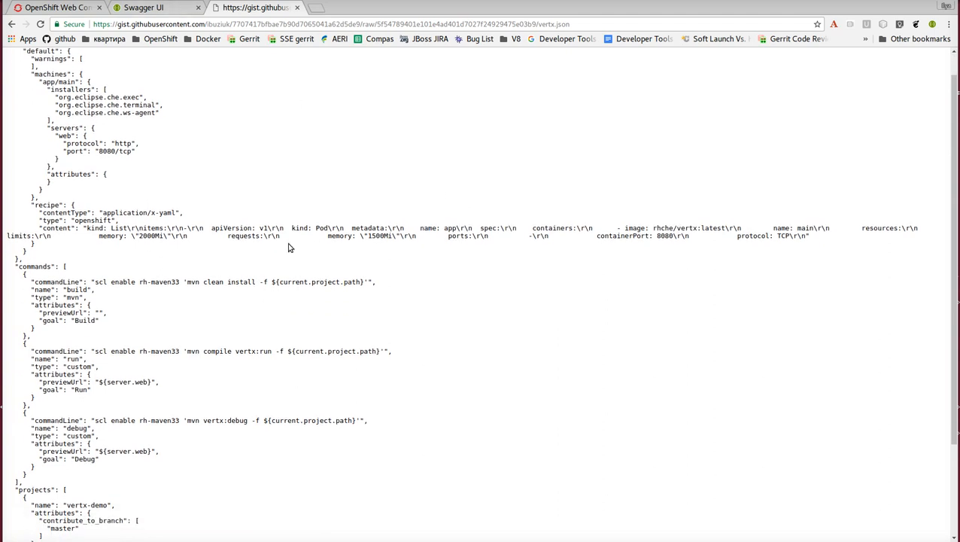
double_click(376, 236)
left_click_drag(723, 228, 653, 229)
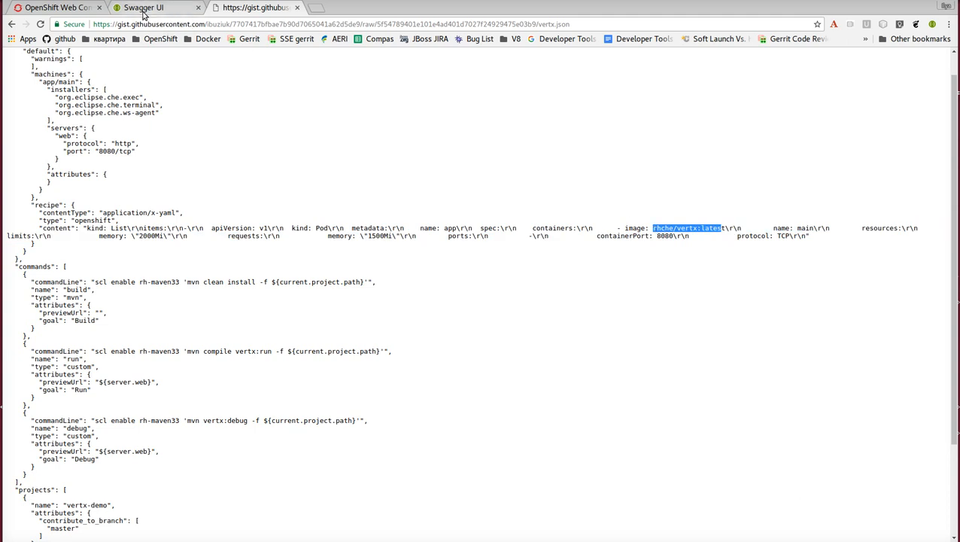
Send the workspace create request from Swagger UI and review its response.
left_click(142, 10)
scroll(331, 197, "down", 4)
left_click(255, 376)
scroll(336, 366, "down", 10)
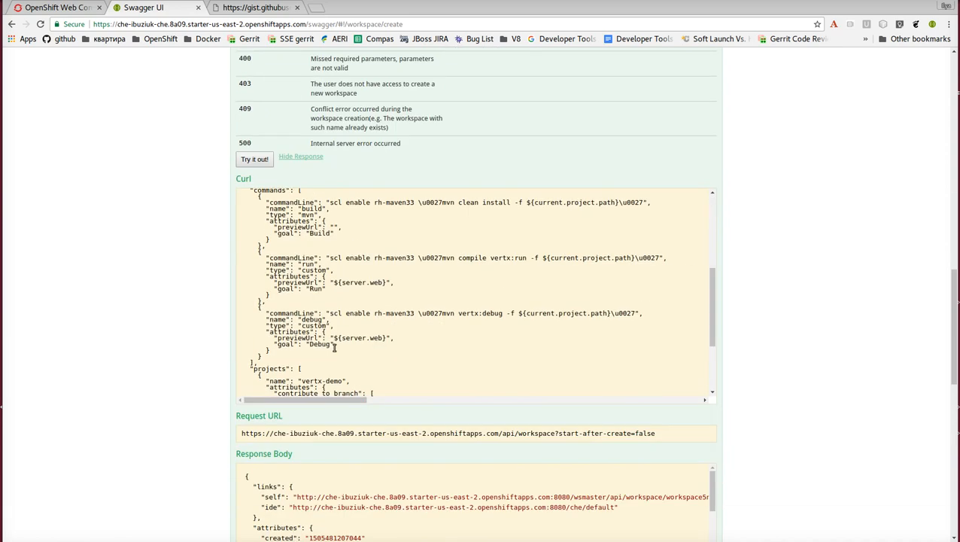
Try to open the new workspace by pasting the /che/default path from the response's ide link into the server URL.
left_click_drag(566, 317, 603, 316)
key("ctrl+c")
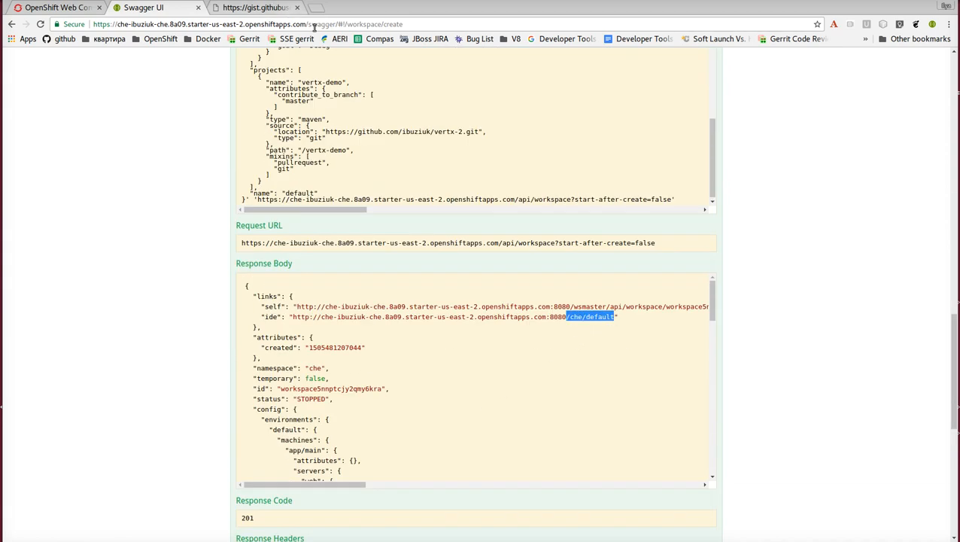
left_click_drag(310, 24, 631, 26)
key("ctrl+v")
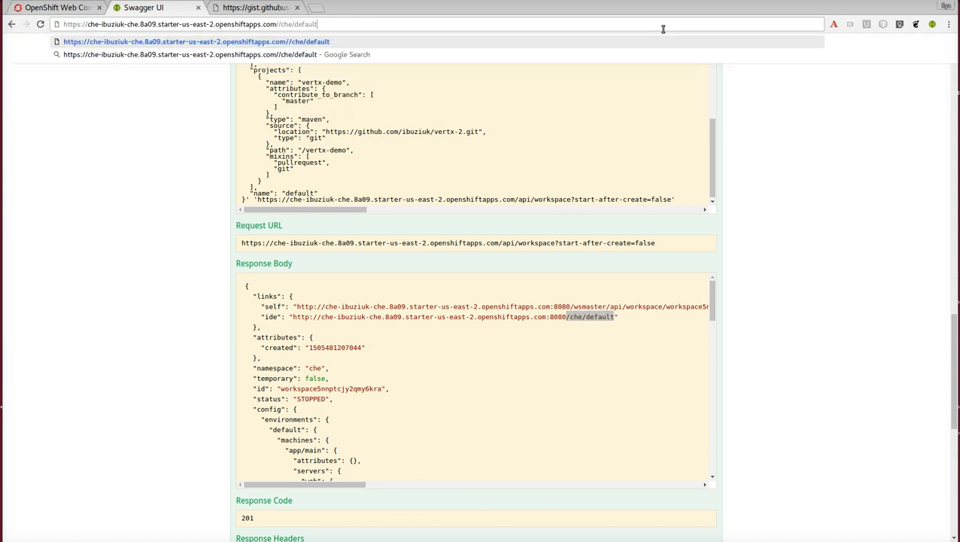
key("Return")
Replace the dashboard path in the server URL with che/default and load the workspace IDE.
left_click(290, 25)
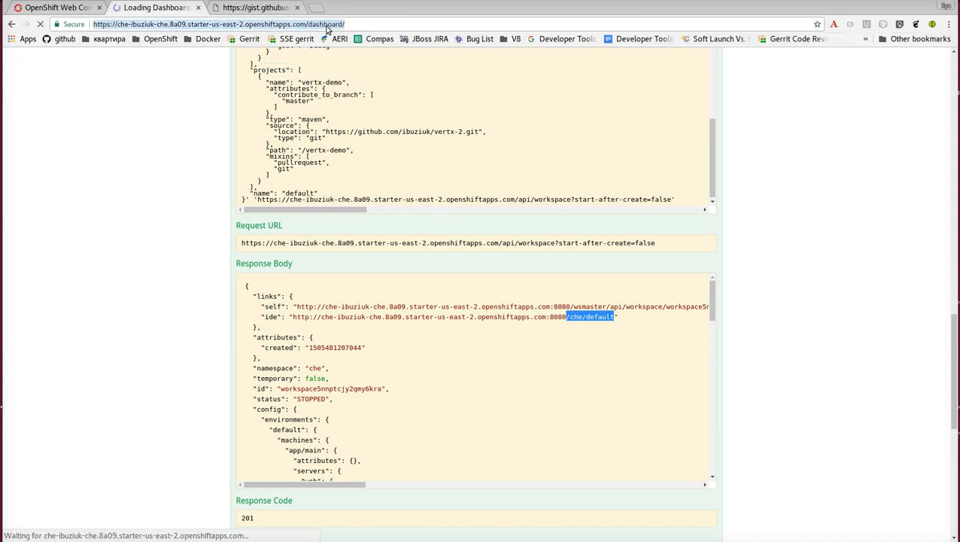
left_click_drag(310, 24, 474, 28)
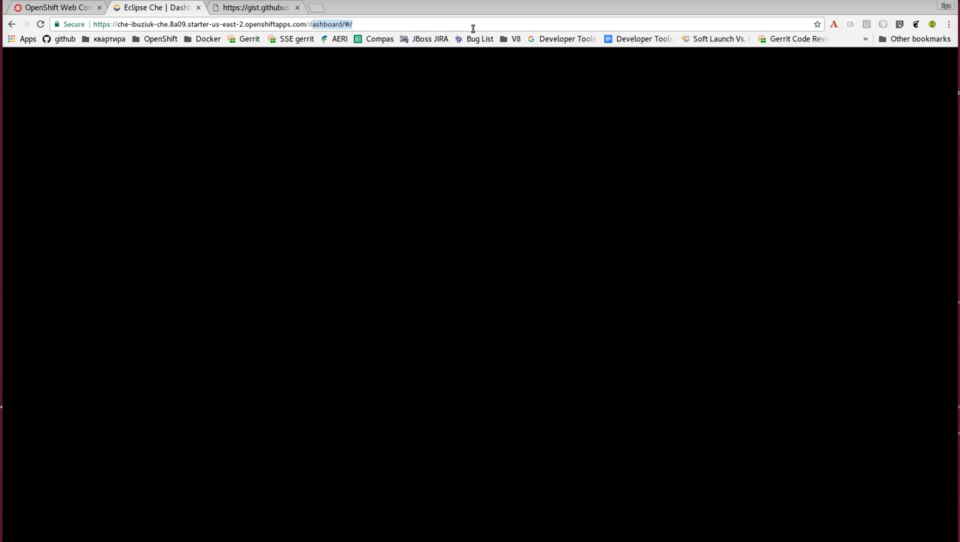
key("BackSpace")
type("che/default")
key("Return")
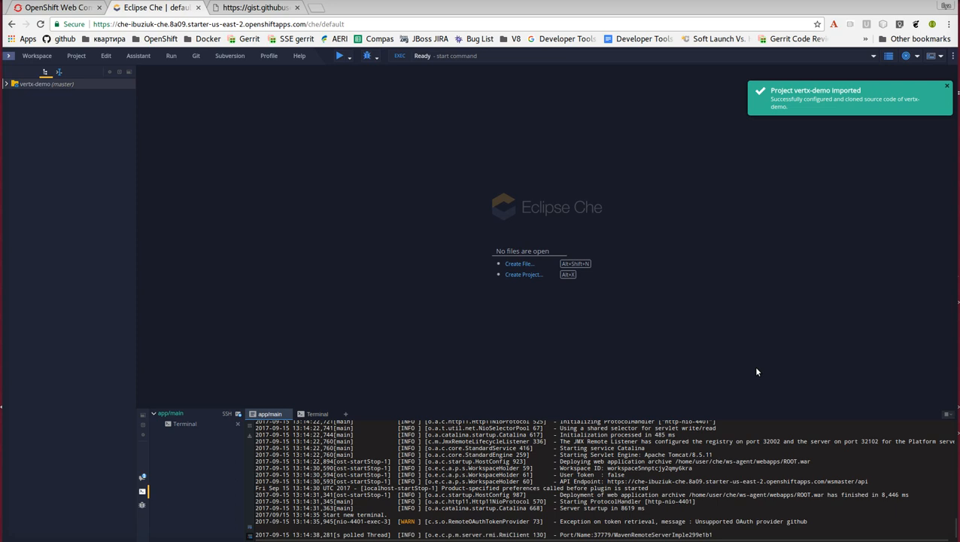
Expand the vertx-demo project tree down to the src/main/java folder.
left_click(7, 83)
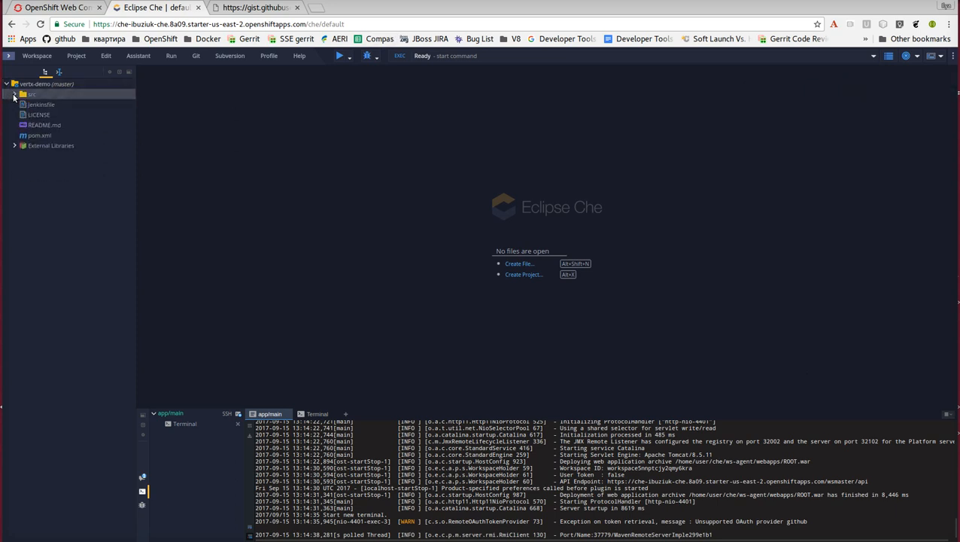
left_click(14, 94)
left_click(22, 115)
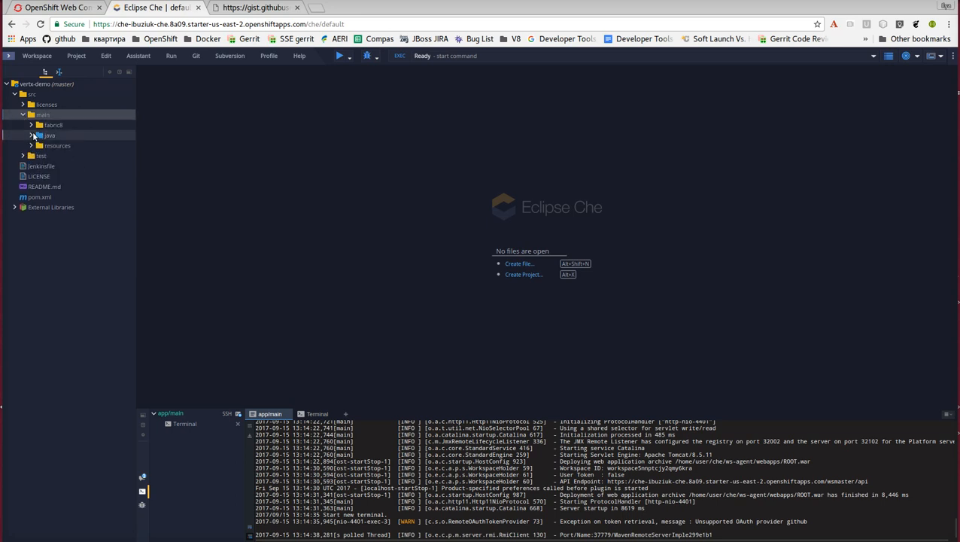
left_click(35, 135)
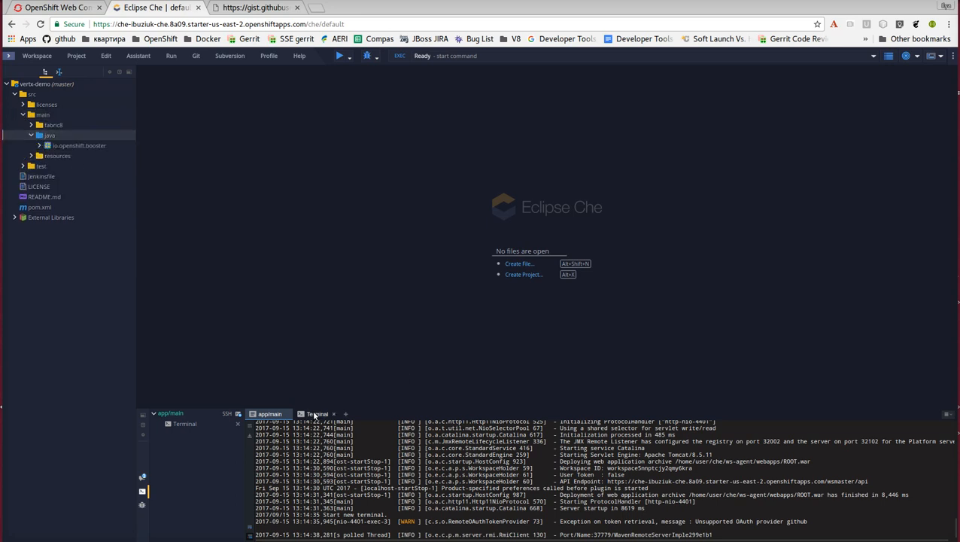
Run ps and ls in the workspace terminal to list its processes and the projects directory.
left_click(315, 415)
type("ps")
key("Return")
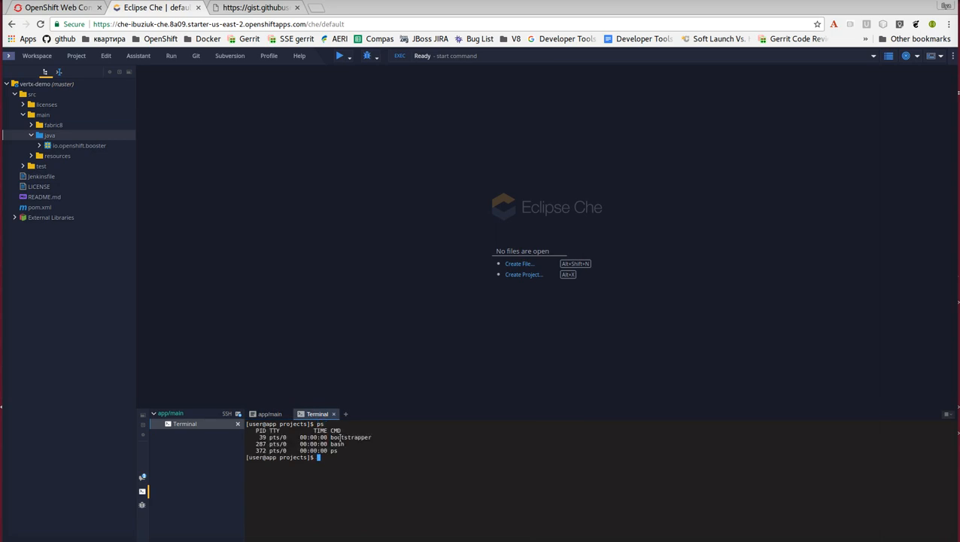
type("ls")
key("Return")
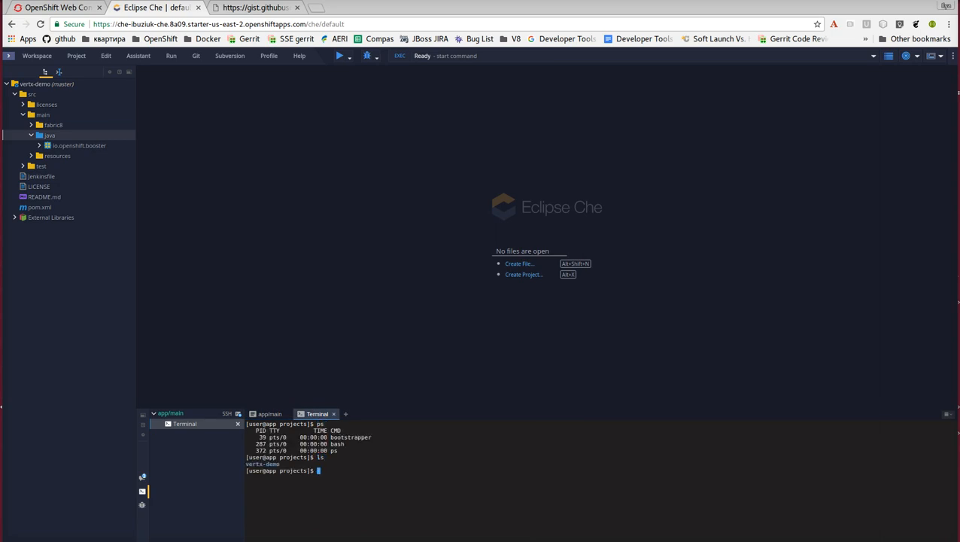
Open the run command from the workspace's command list and execute it.
left_click(59, 72)
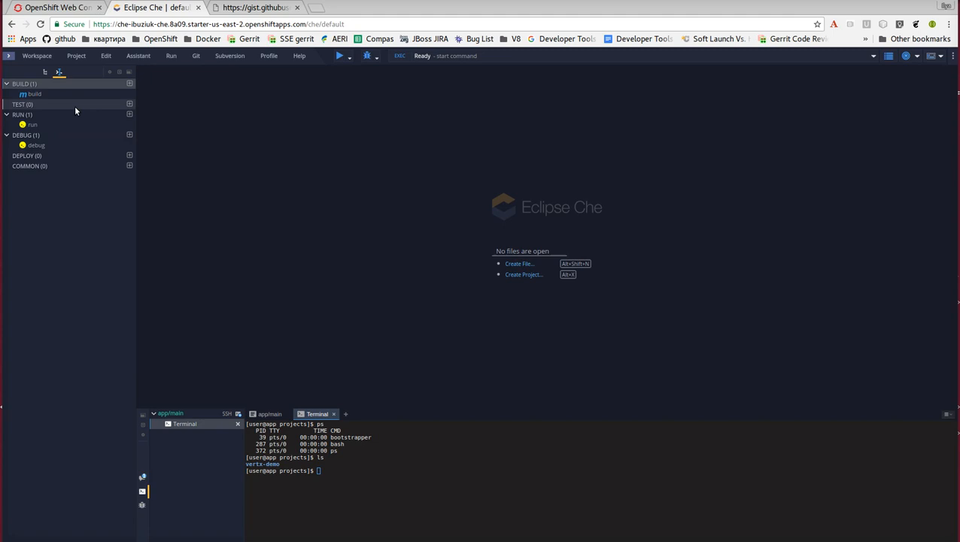
double_click(43, 129)
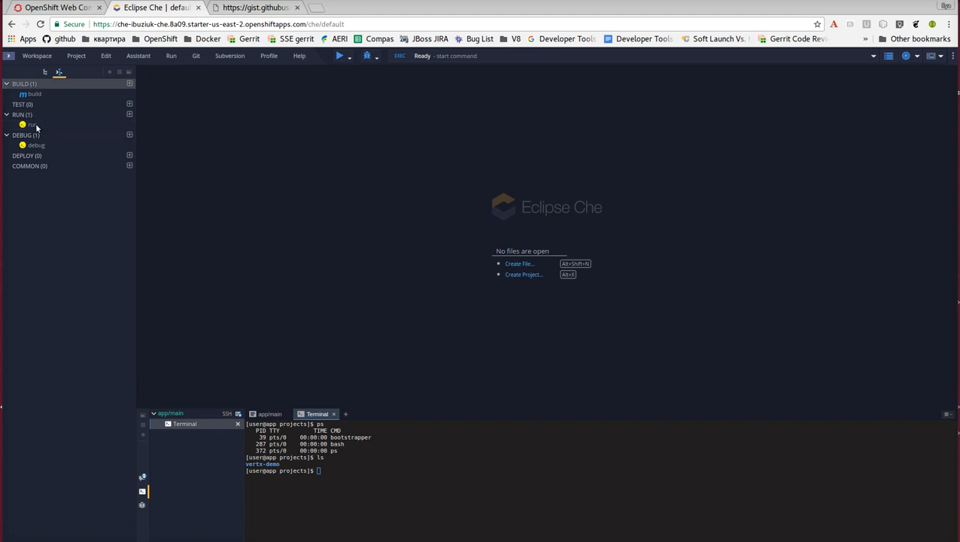
double_click(37, 127)
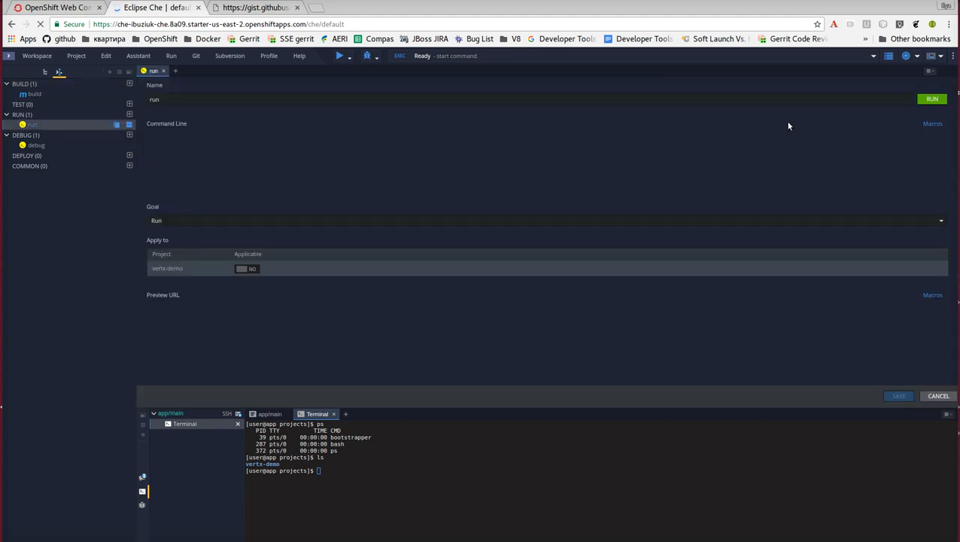
left_click(932, 99)
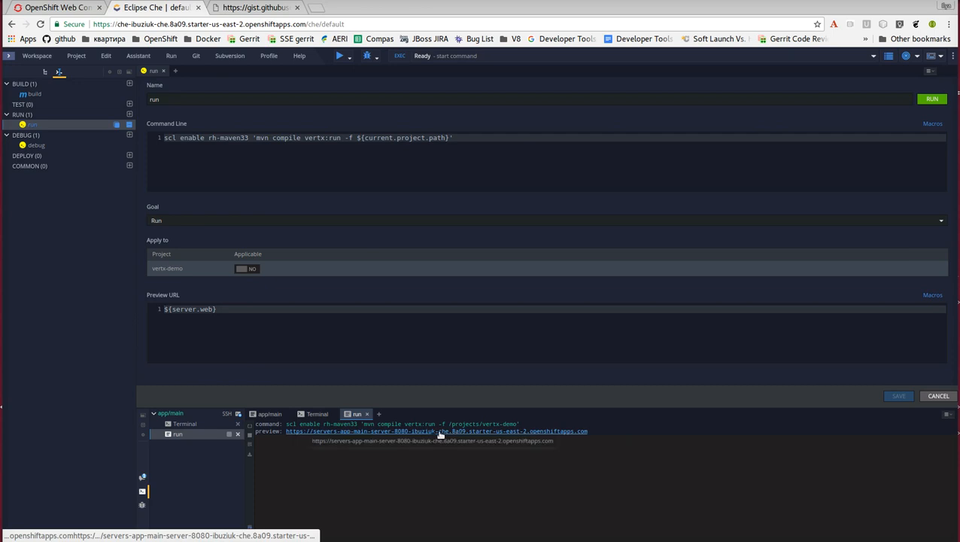
Change the workspace terminal's directory to vertx-demo.
left_click(316, 414)
type("cd ver")
key("Tab")
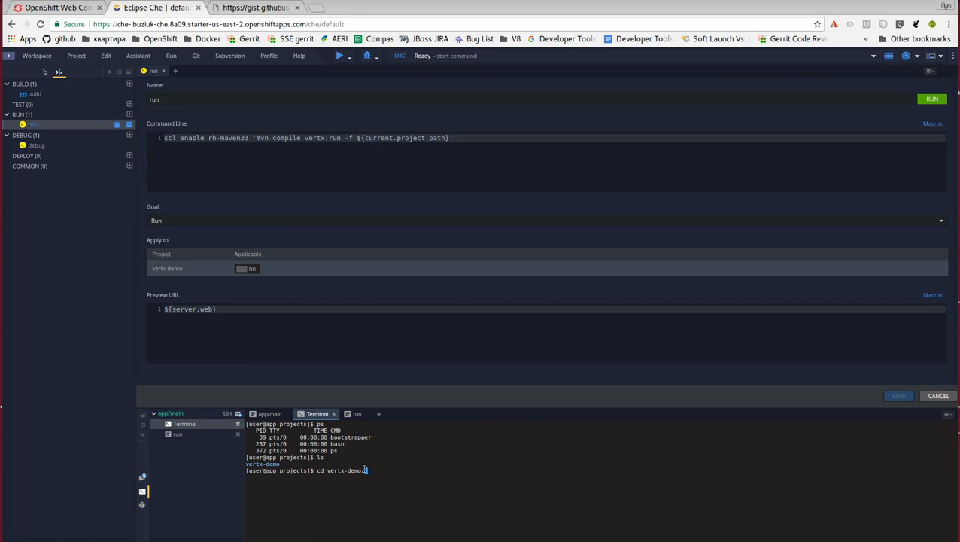
key("Return")
Run mvn compile vertx:run in the terminal to build and start the Vert.x application.
type("mvn compl")
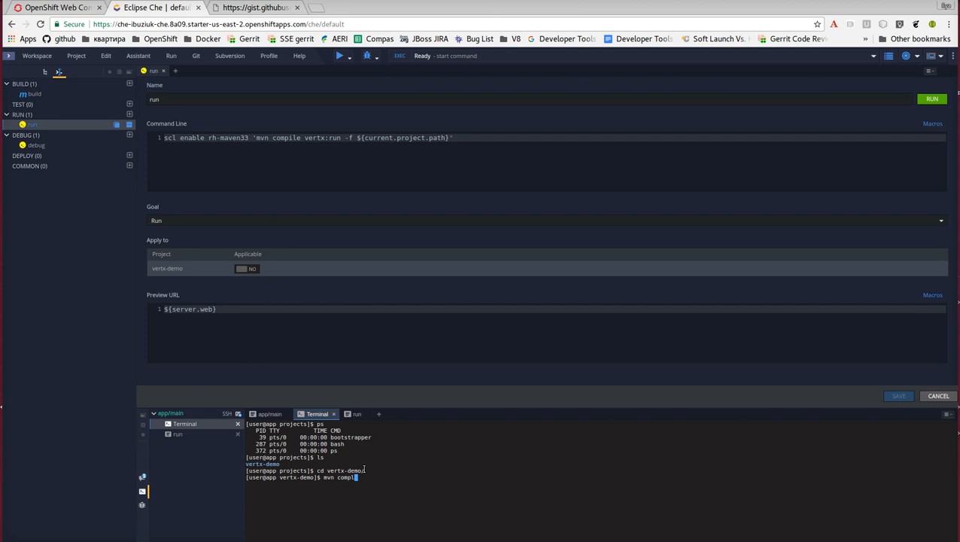
type("i")
key("BackSpace")
key("BackSpace")
type("ile vertx:run")
key("Return")
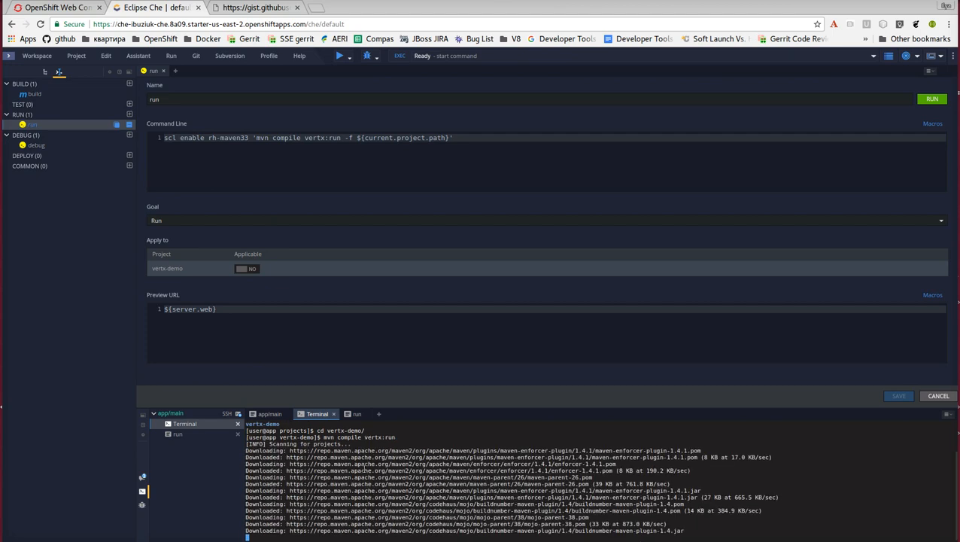
Check the Maven output in the terminal and open the preview URL of the run command.
left_click(356, 413)
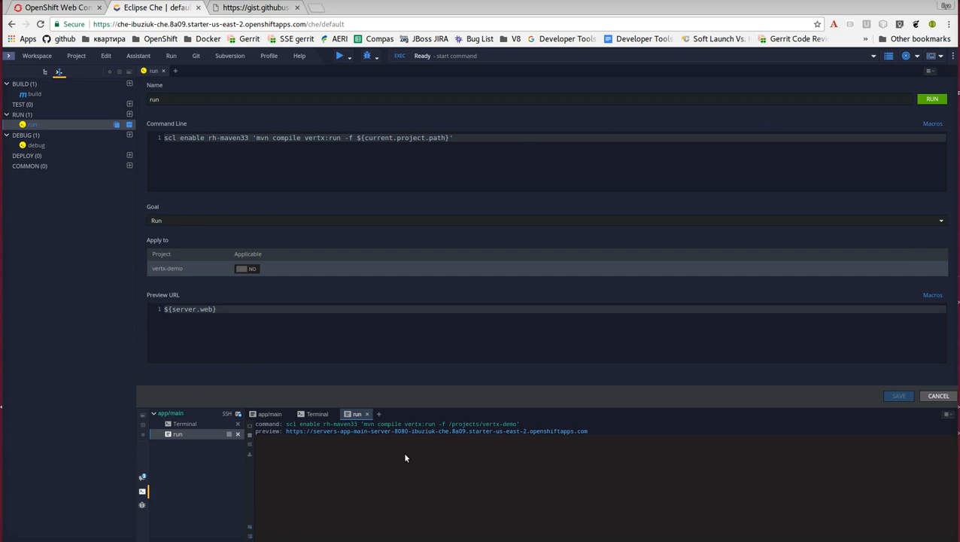
left_click(317, 414)
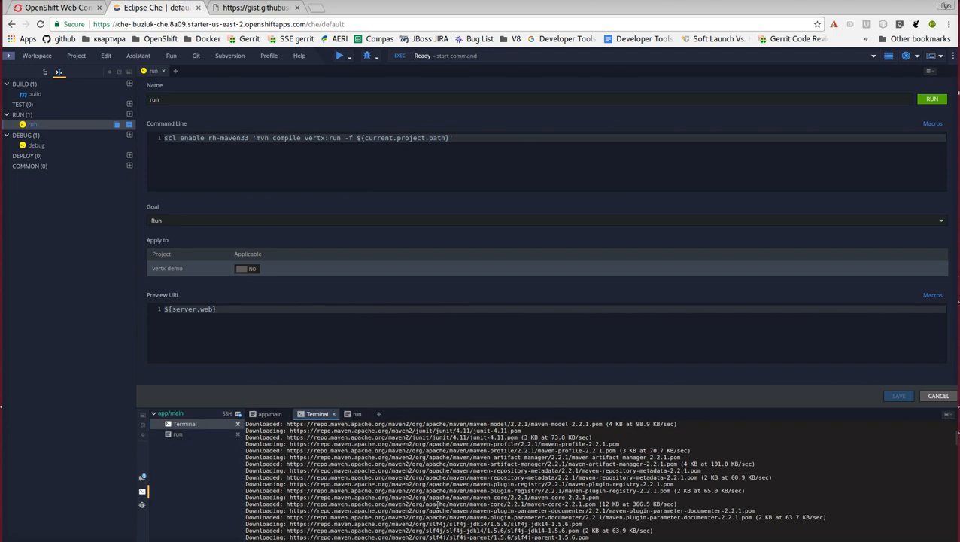
left_click(356, 414)
left_click(388, 432)
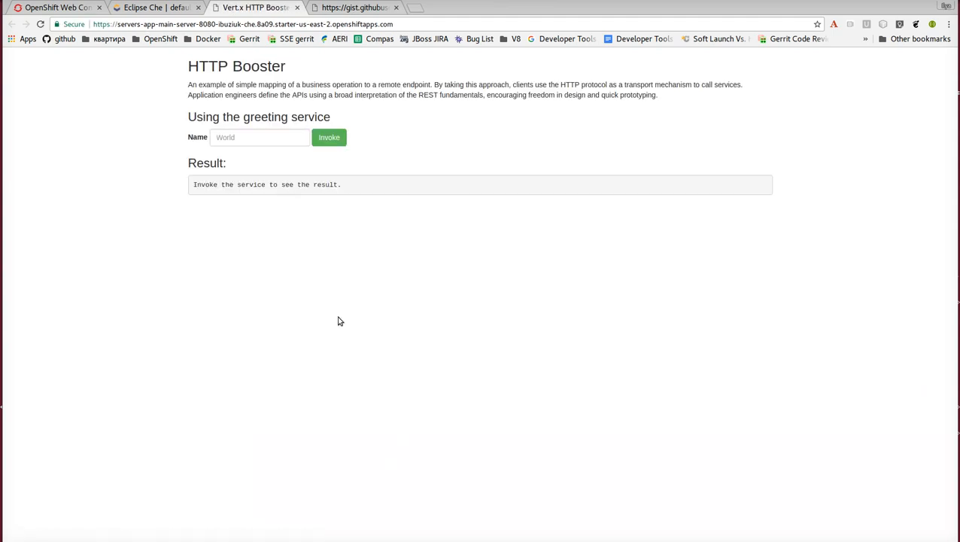
Invoke the HTTP Booster greeting service with the name sakjdkasjdl.
left_click(270, 136)
type("sakjdkasjdl")
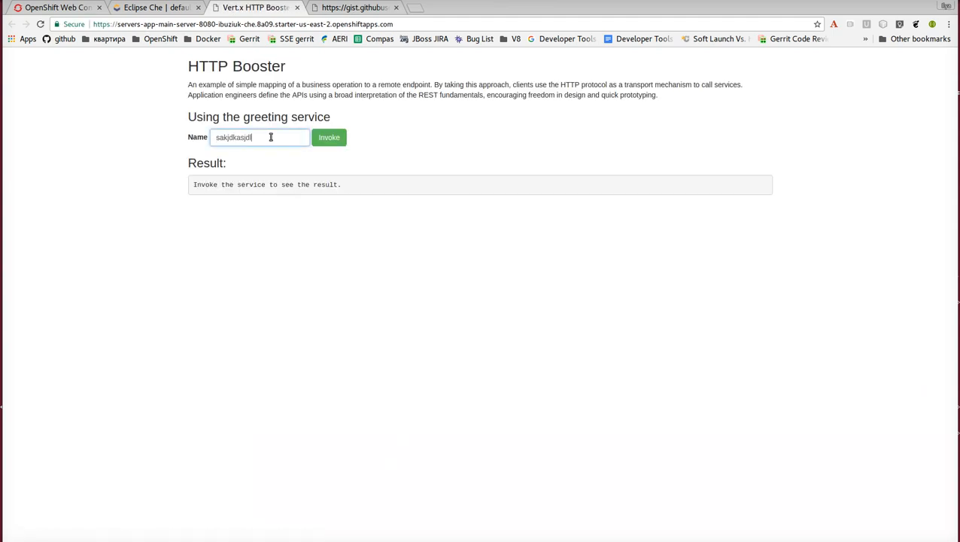
left_click(336, 139)
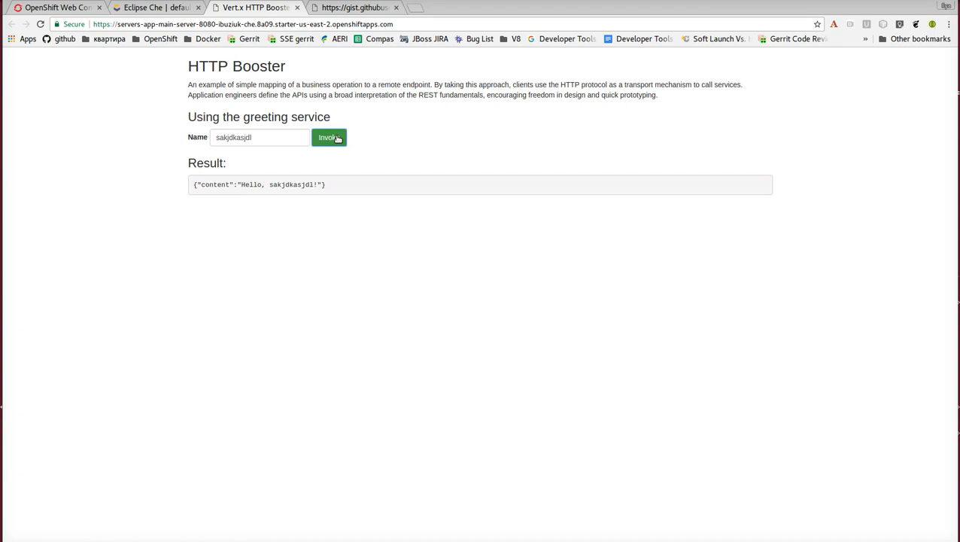
Return to the Che IDE and open HttpApplication.java from the io.openshift.booster package in the project tree.
left_click(150, 8)
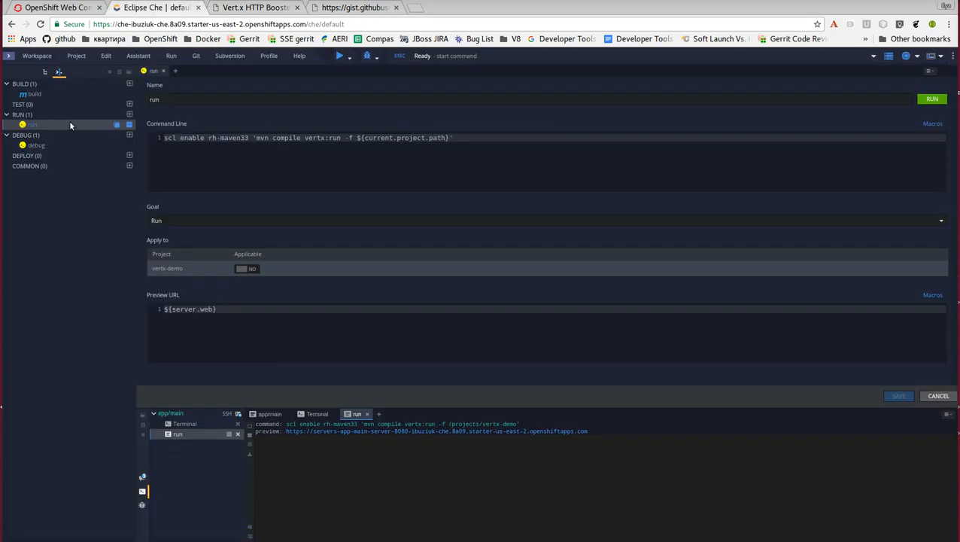
left_click(44, 72)
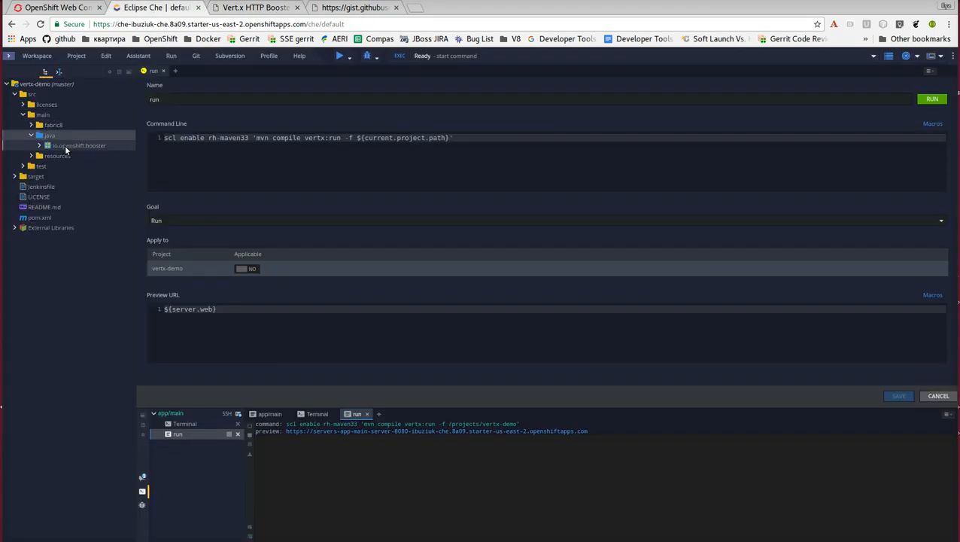
double_click(66, 147)
double_click(75, 155)
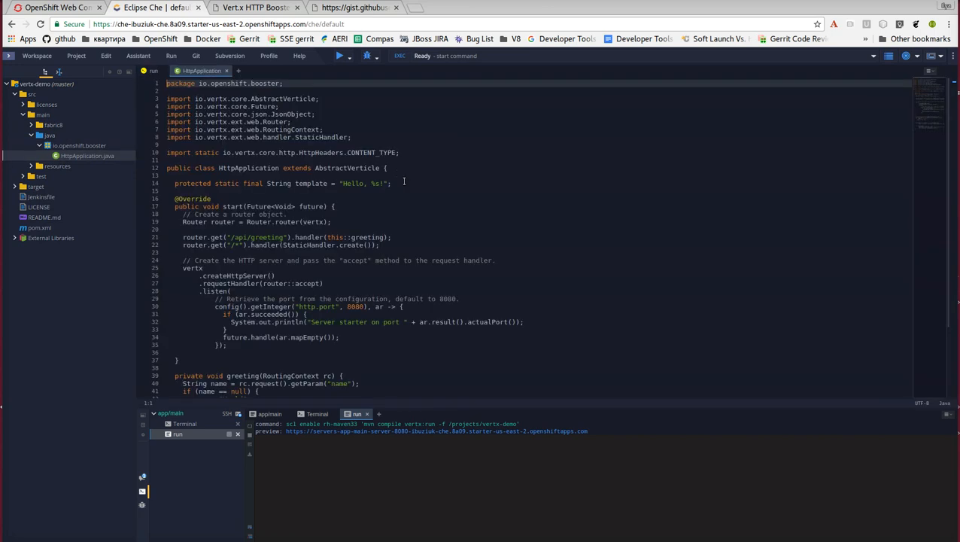
Replace Hello with Hi in the greeting template string and check the redeployment output in the terminal.
scroll(398, 173, "down", 4)
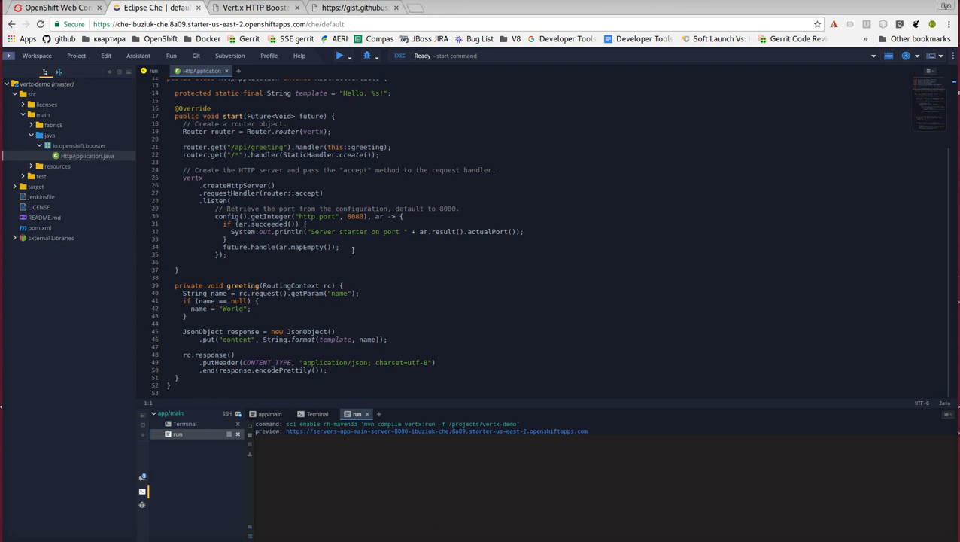
double_click(353, 93)
type("Hi")
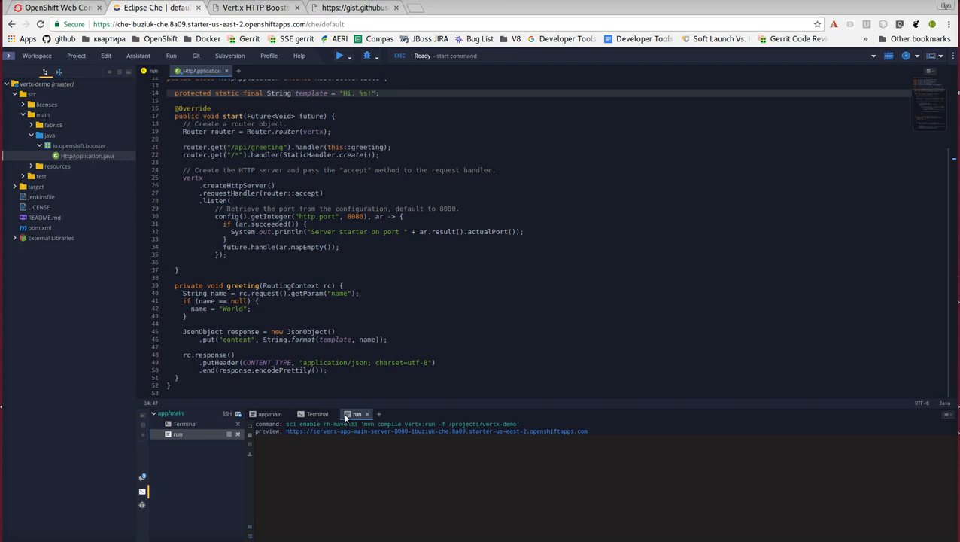
left_click(316, 414)
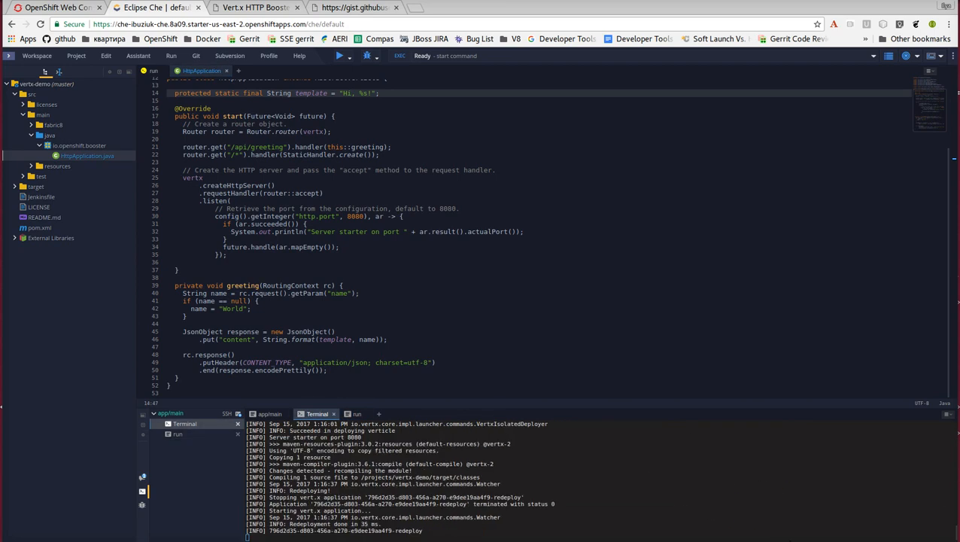
Switch back to the HTTP Booster page and invoke the greeting service with a person's first name.
left_click(258, 7)
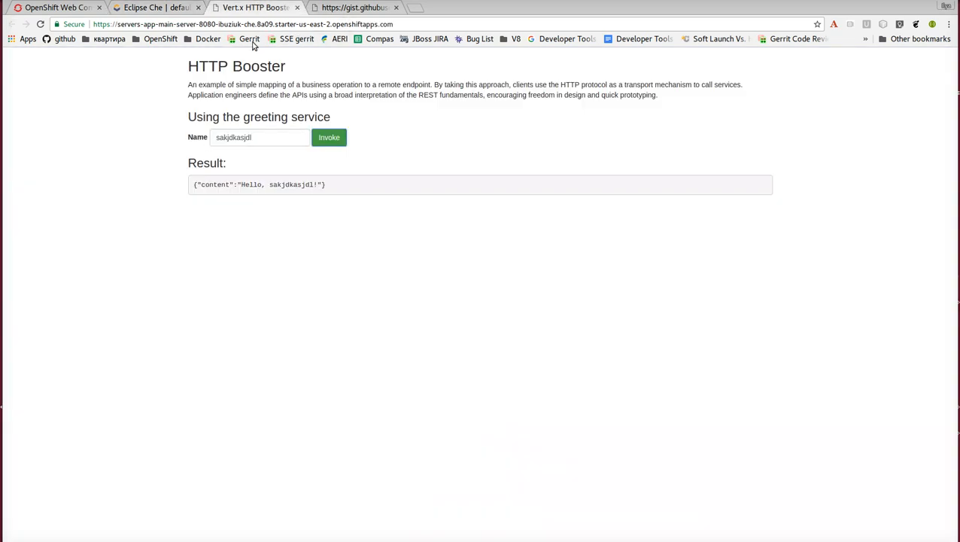
double_click(274, 138)
type("Ilya")
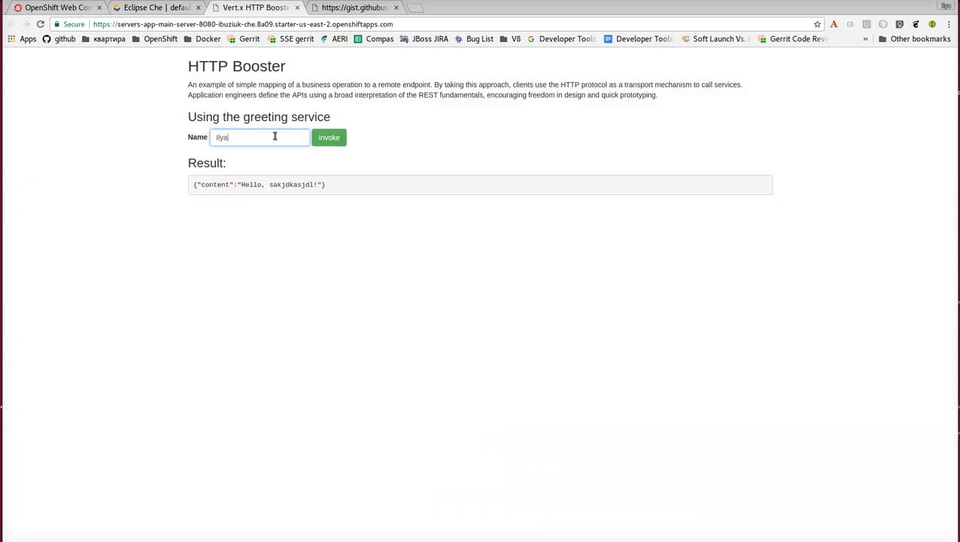
left_click(321, 138)
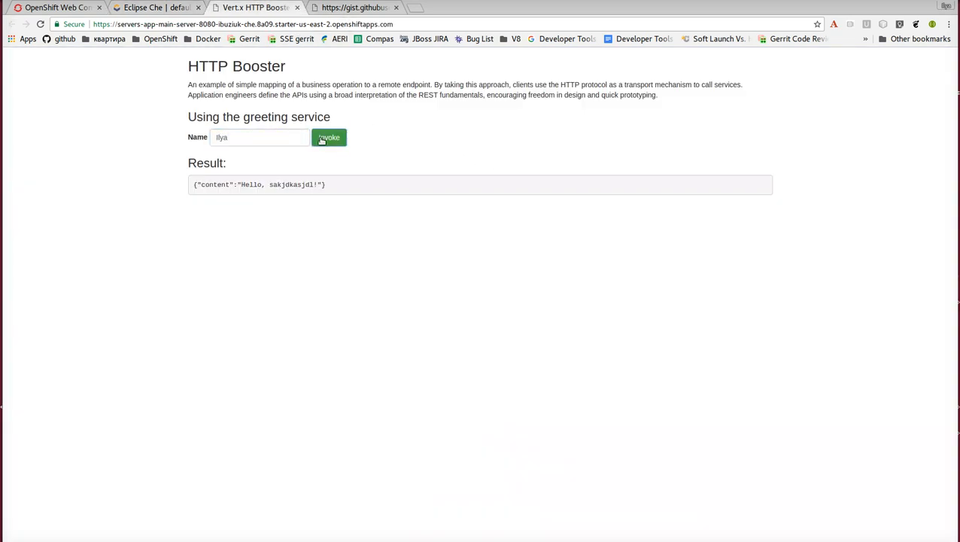
Switch to the OpenShift console and expand the app pod on the project overview to examine its container, services and routes.
left_click(135, 6)
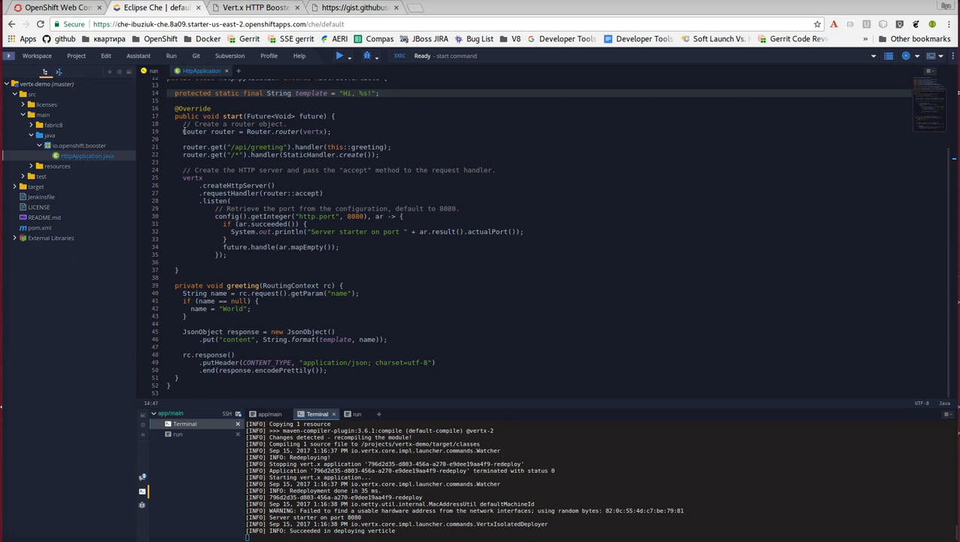
left_click(73, 7)
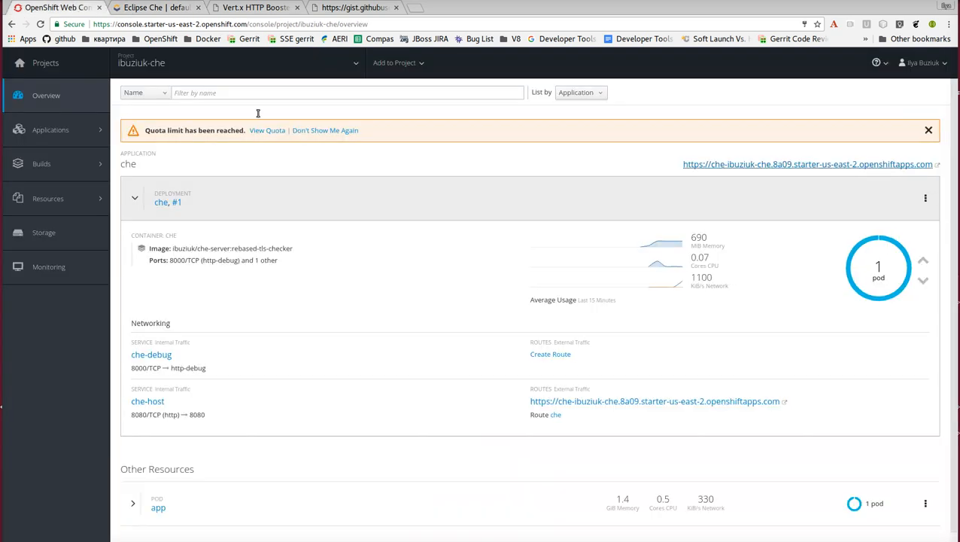
left_click(136, 491)
scroll(321, 388, "down", 4)
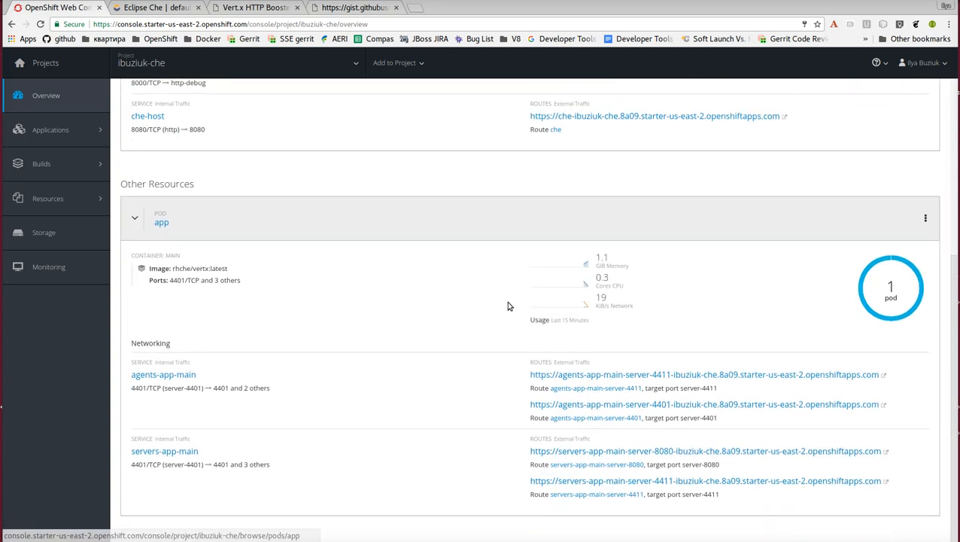
scroll(482, 306, "up", 3)
left_click(154, 7)
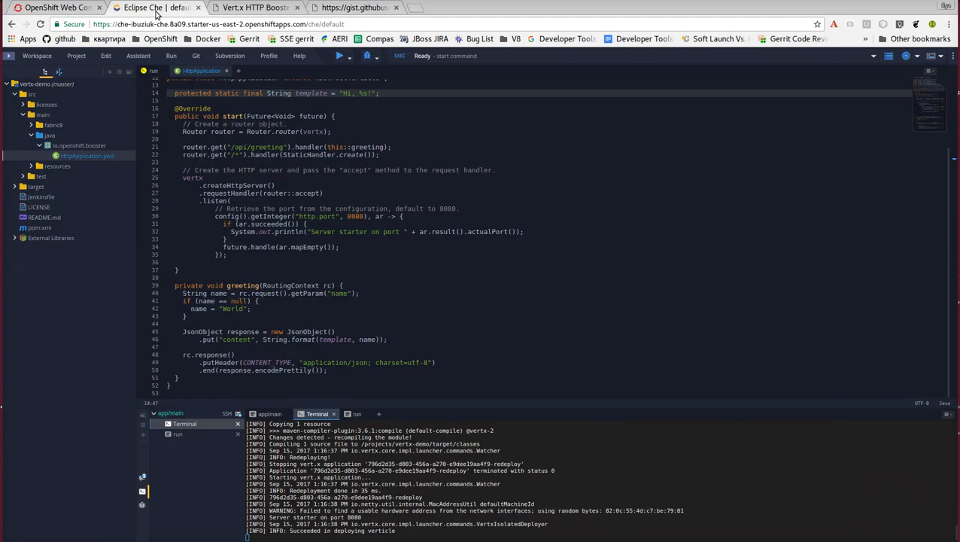
left_click(47, 7)
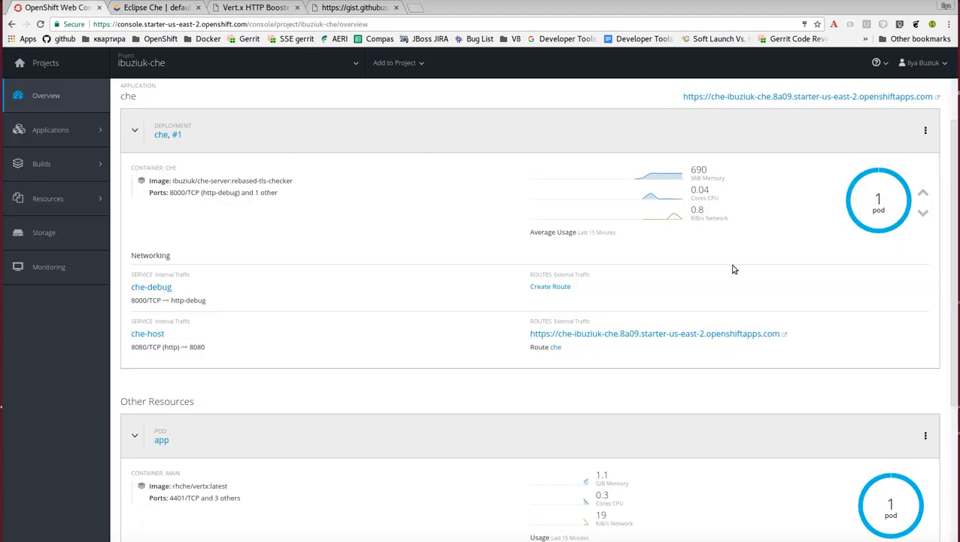